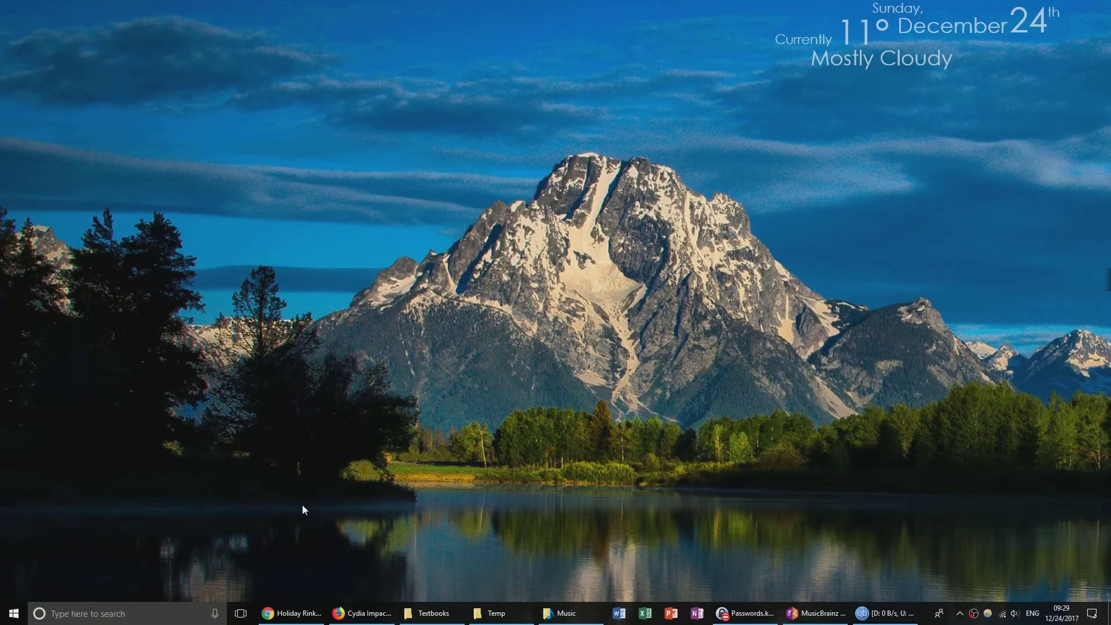
# Show the cydiaimpactor.com page in Firefox alongside the Downloads > iPhone > Impactor folder
pyautogui.click(361, 613)
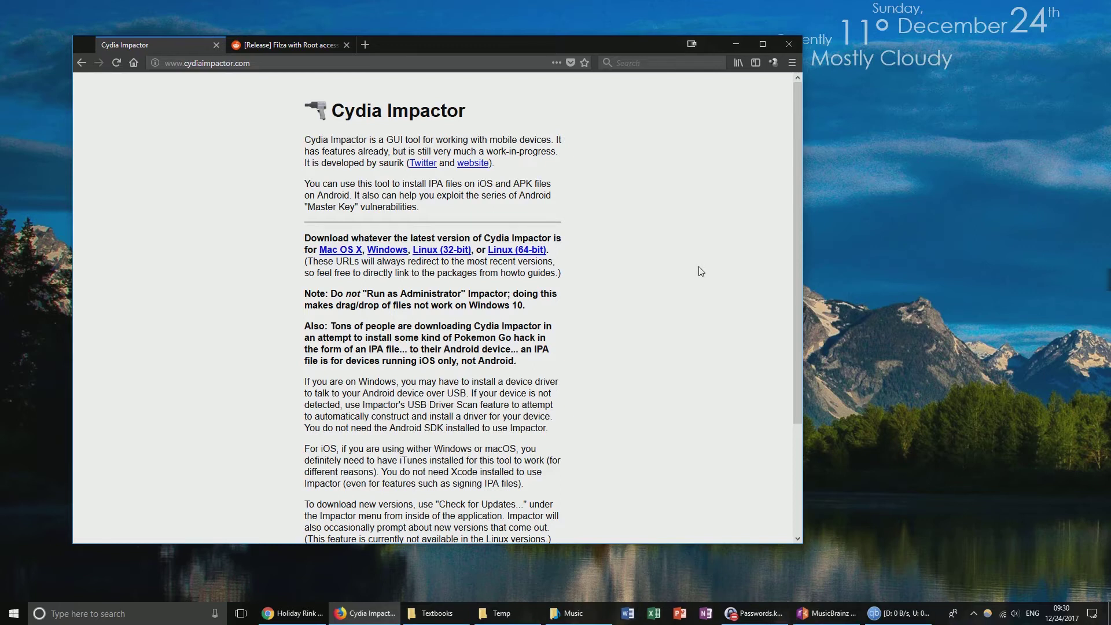
pyautogui.click(81, 22)
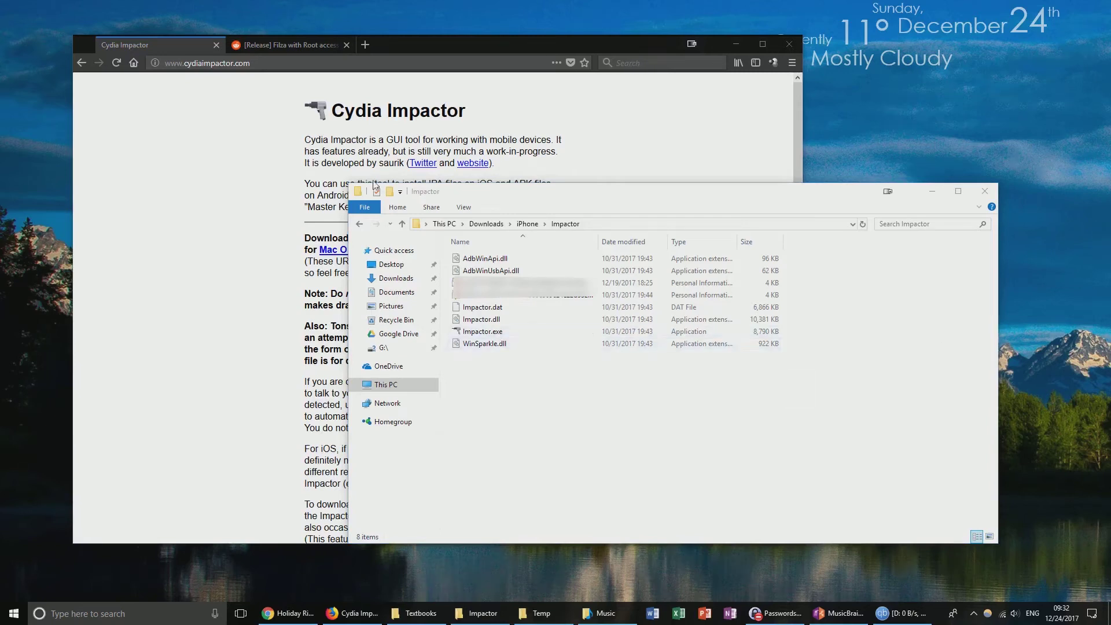
# Direct-download FilzaEscaped.ipa from the Reddit post's second Dropbox link, dismissing the sign-up prompt
pyautogui.click(279, 46)
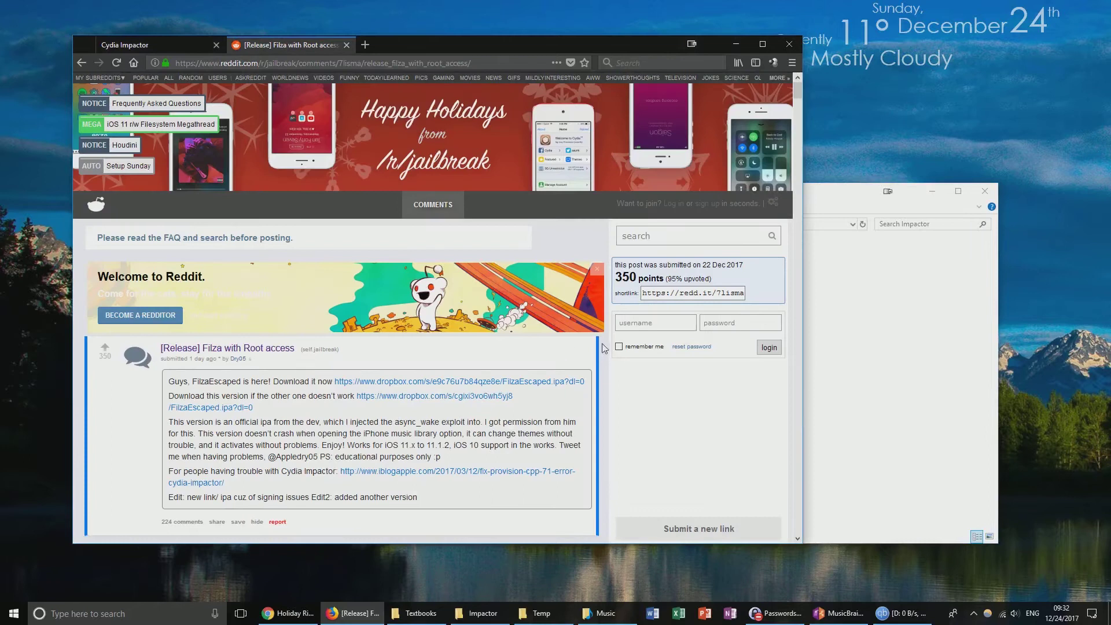
pyautogui.scroll(-2, 533, 341)
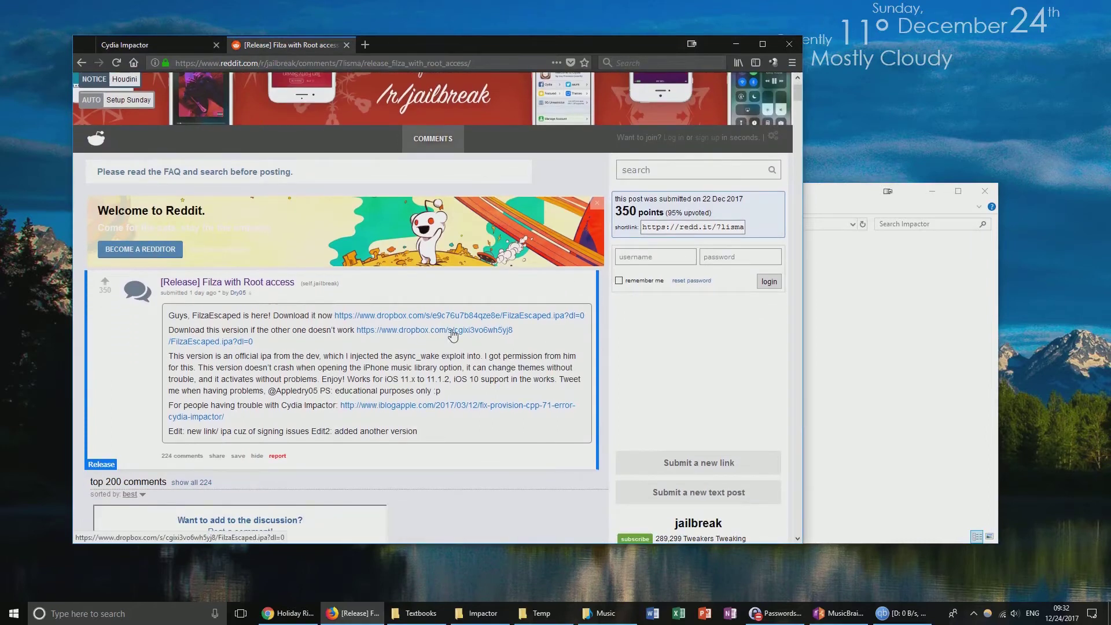
pyautogui.click(452, 335)
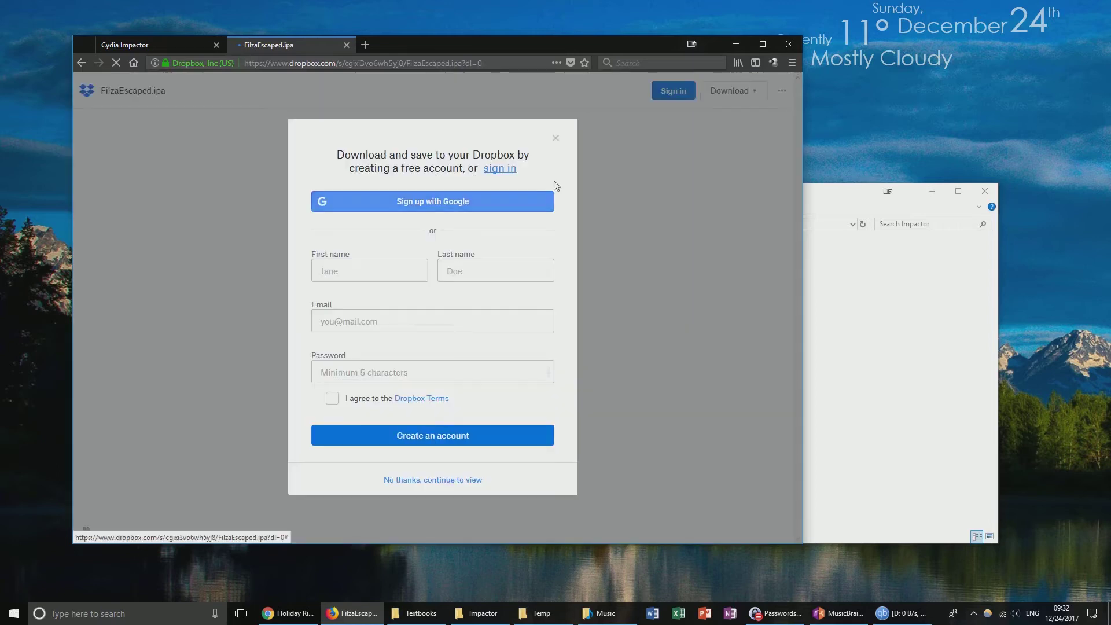
pyautogui.click(555, 139)
pyautogui.click(356, 382)
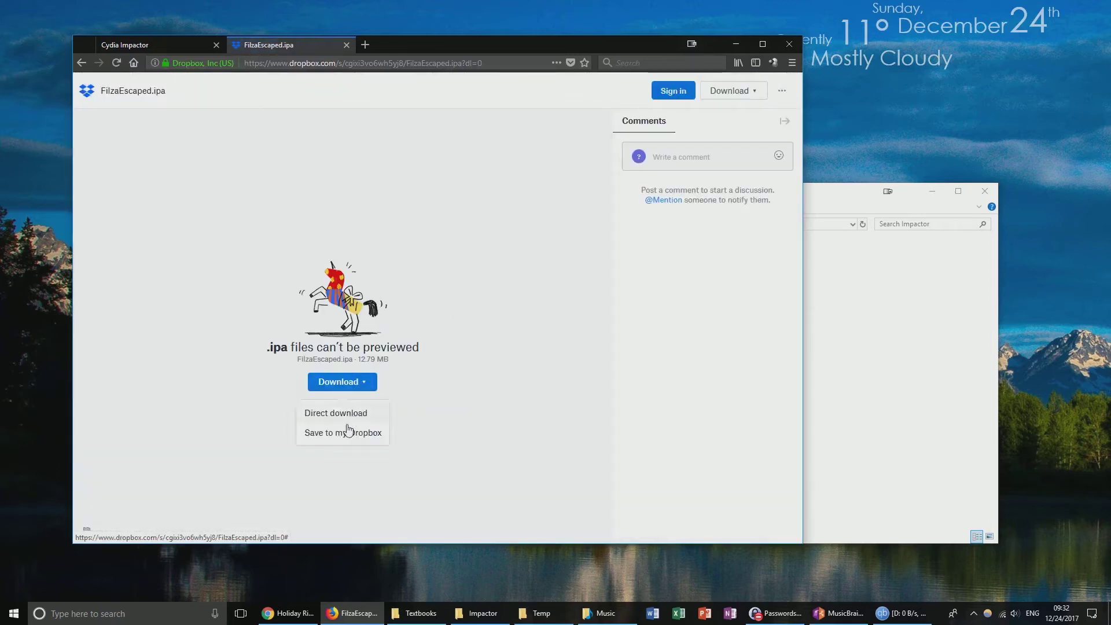
pyautogui.click(347, 414)
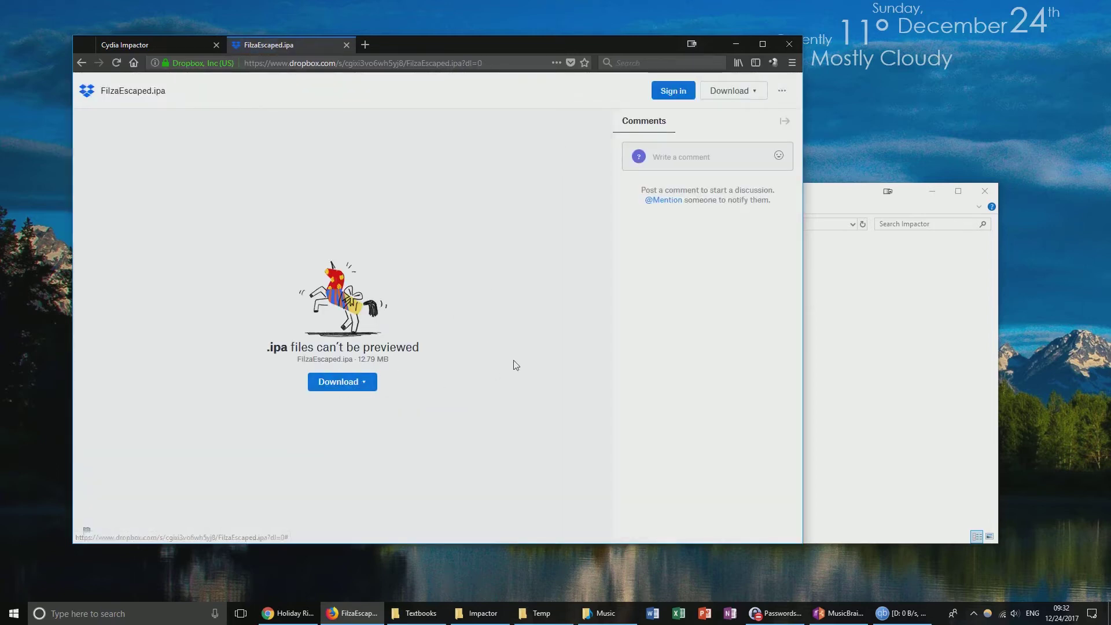
pyautogui.click(901, 379)
pyautogui.moveTo(646, 199); pyautogui.dragTo(669, 212)
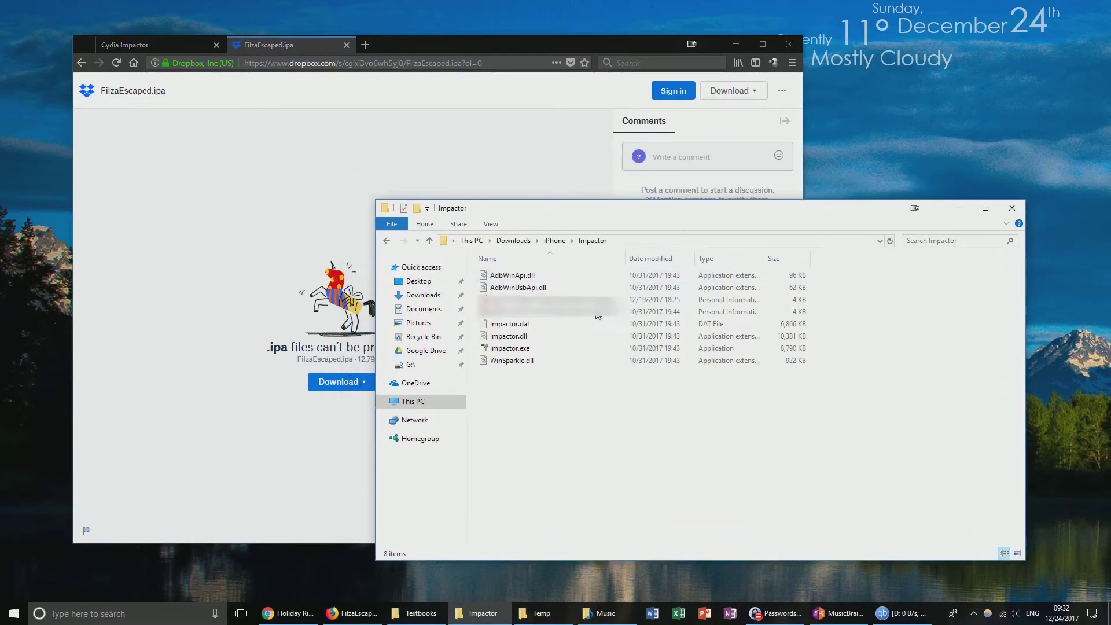
# Launch Impactor.exe and allow it past the unverified-publisher security warning
pyautogui.doubleClick(523, 351)
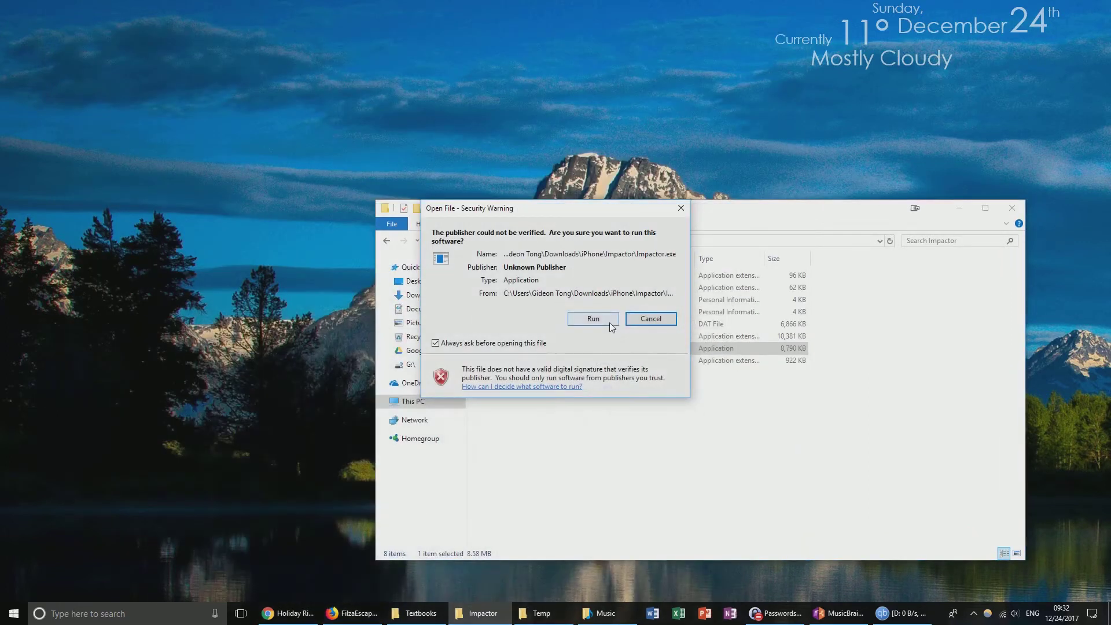
pyautogui.click(609, 321)
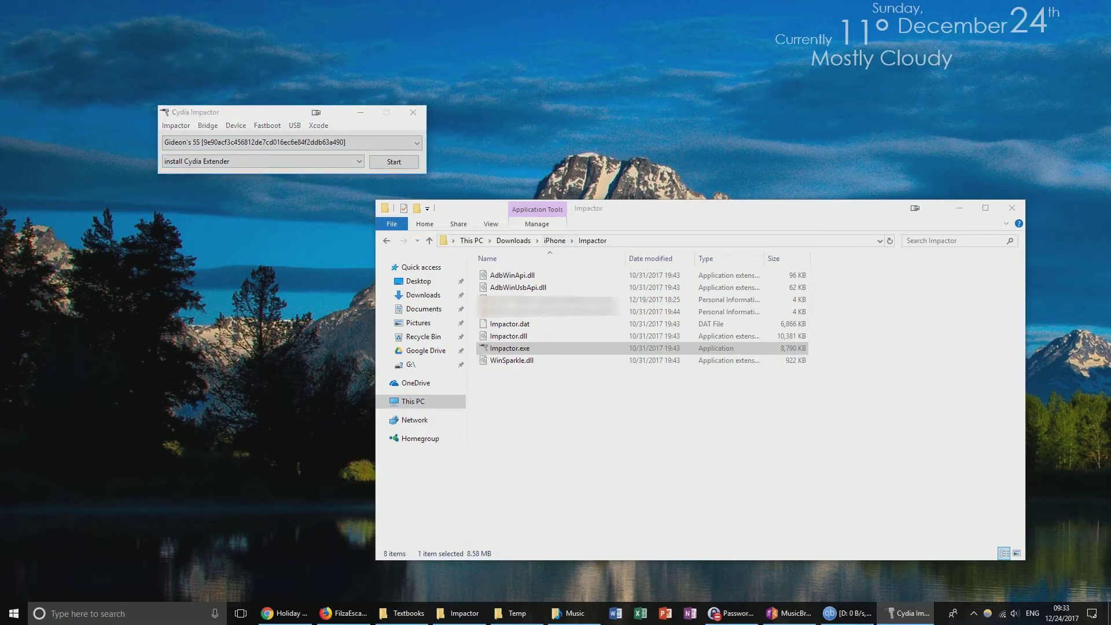
# Install FilzaEscaped.ipa via Impactor with Apple ID credentials, then dismiss the invalid-entitlements signature error
pyautogui.moveTo(168, 144); pyautogui.dragTo(251, 151)
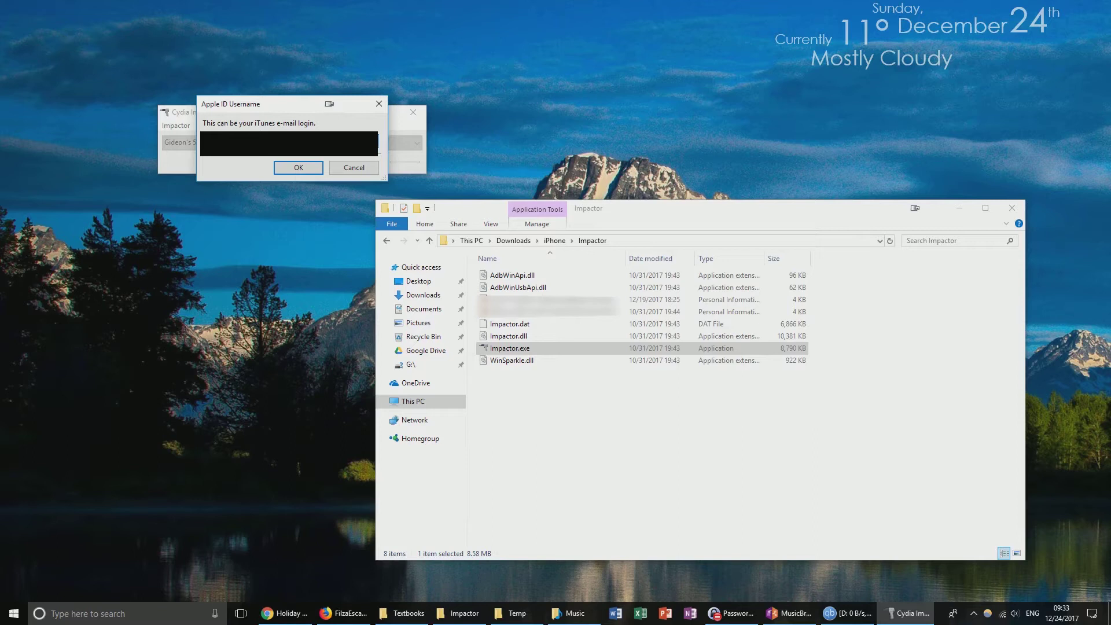
pyautogui.press('Return')
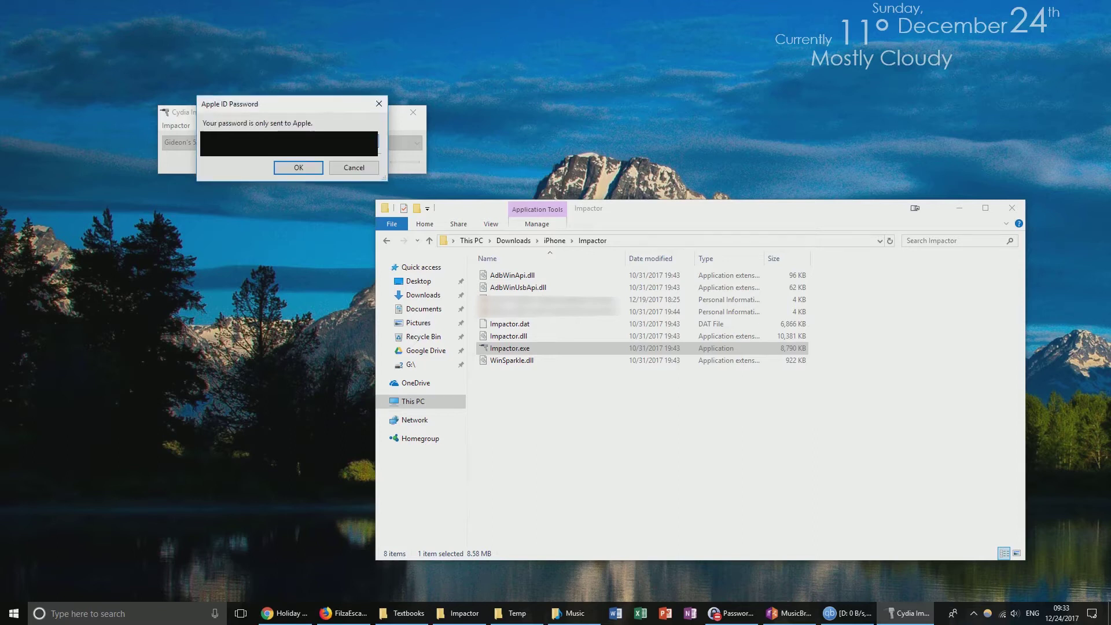
pyautogui.press('Return')
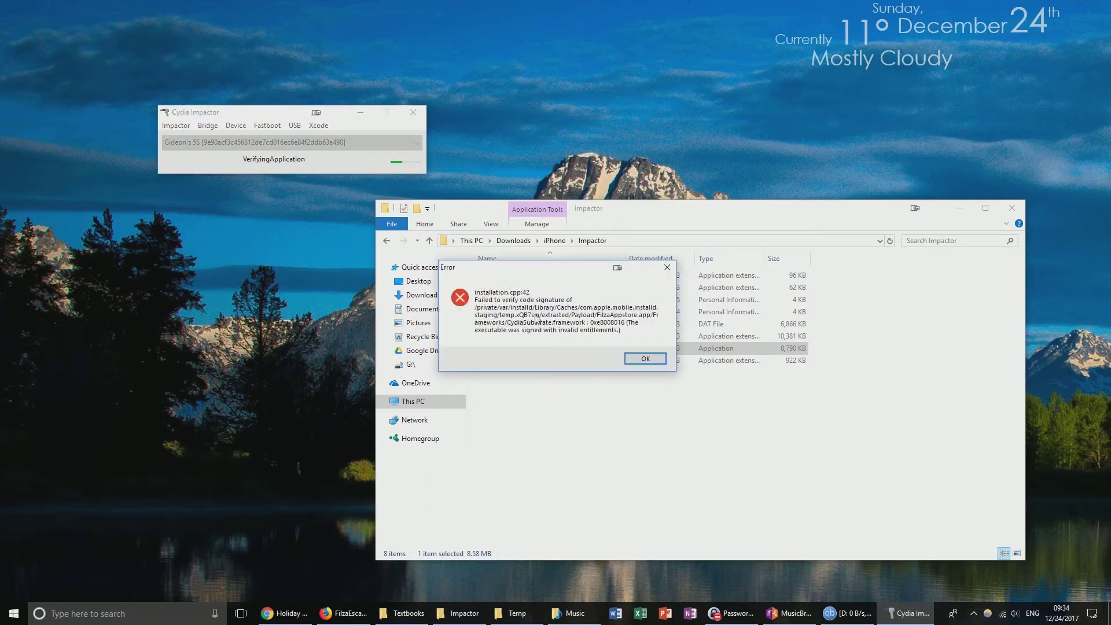
pyautogui.click(643, 359)
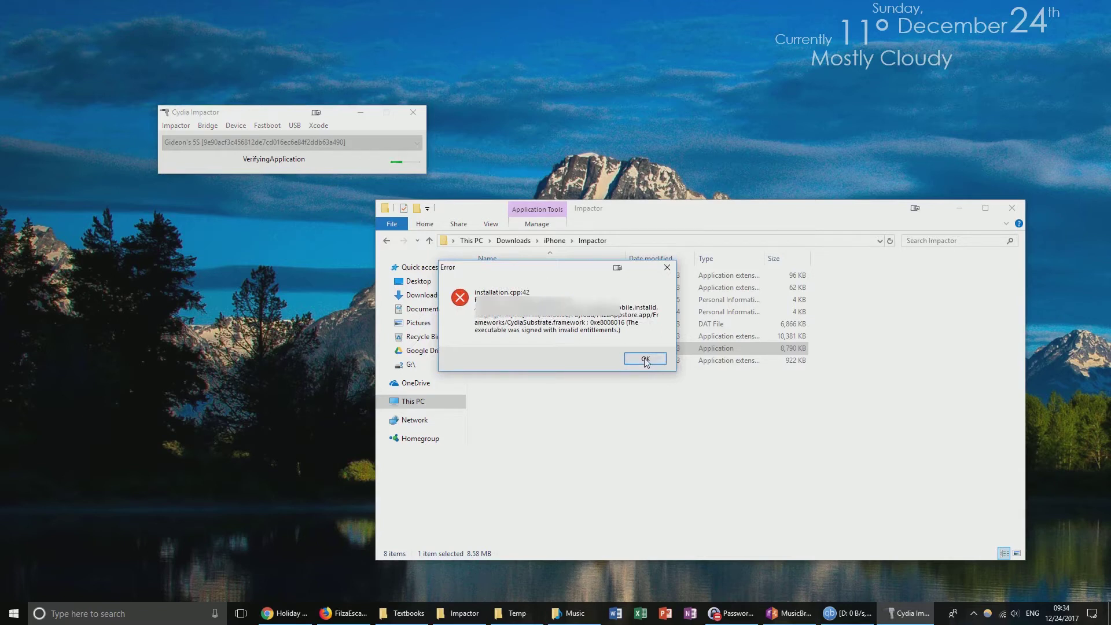
# Return to the Reddit release post and open its first FilzaEscaped Dropbox link
pyautogui.click(345, 613)
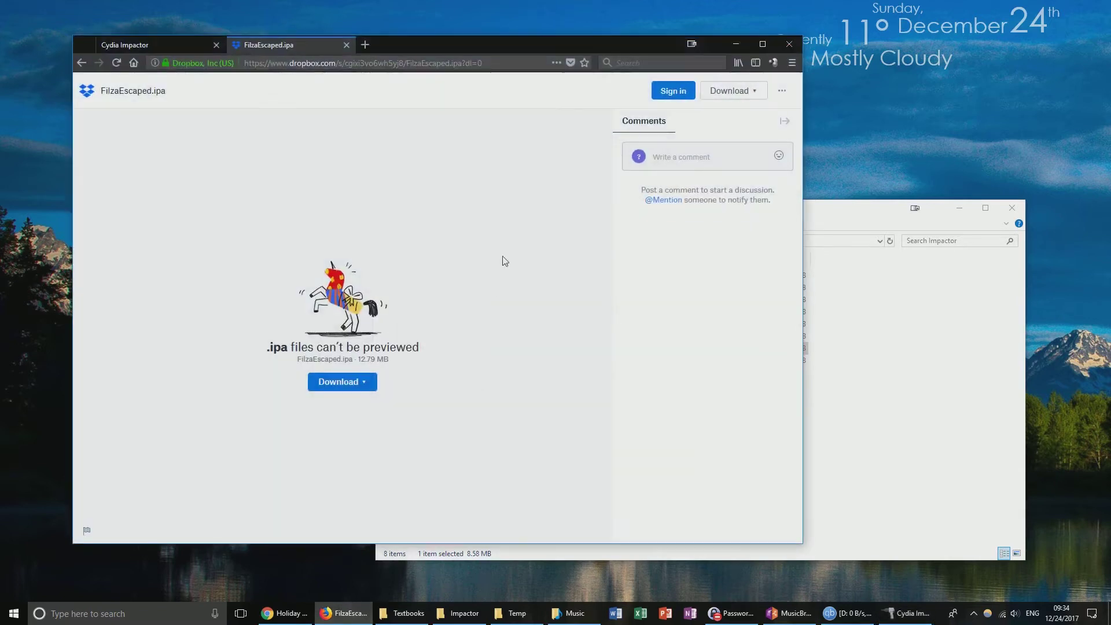
pyautogui.click(183, 47)
pyautogui.hotkey('ctrl', 'Tab')
pyautogui.hotkey('alt', 'Left')
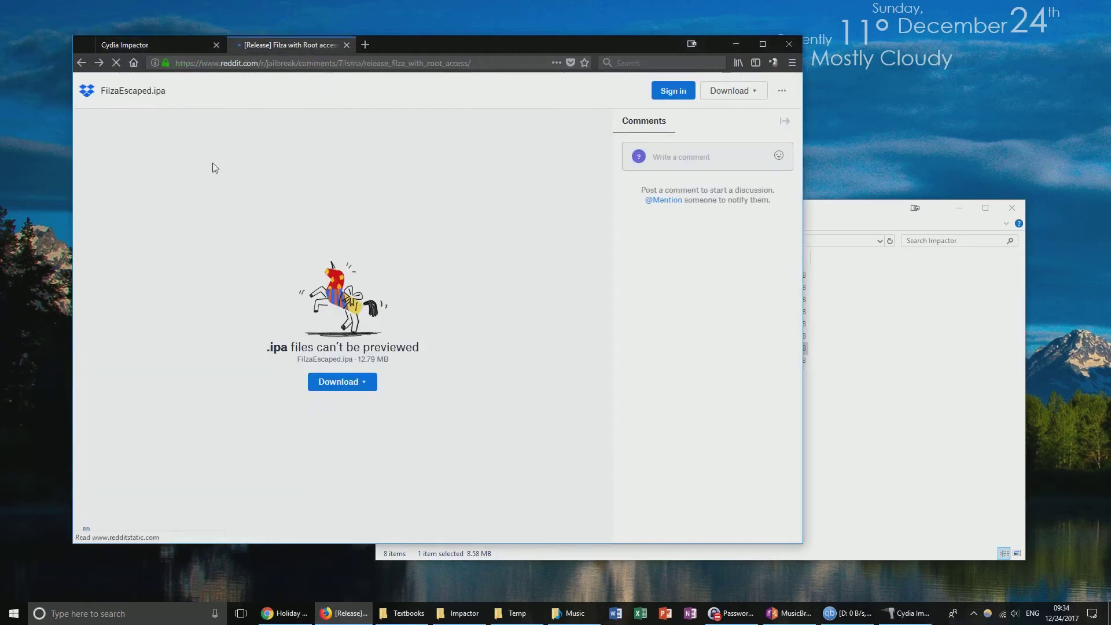
pyautogui.click(370, 316)
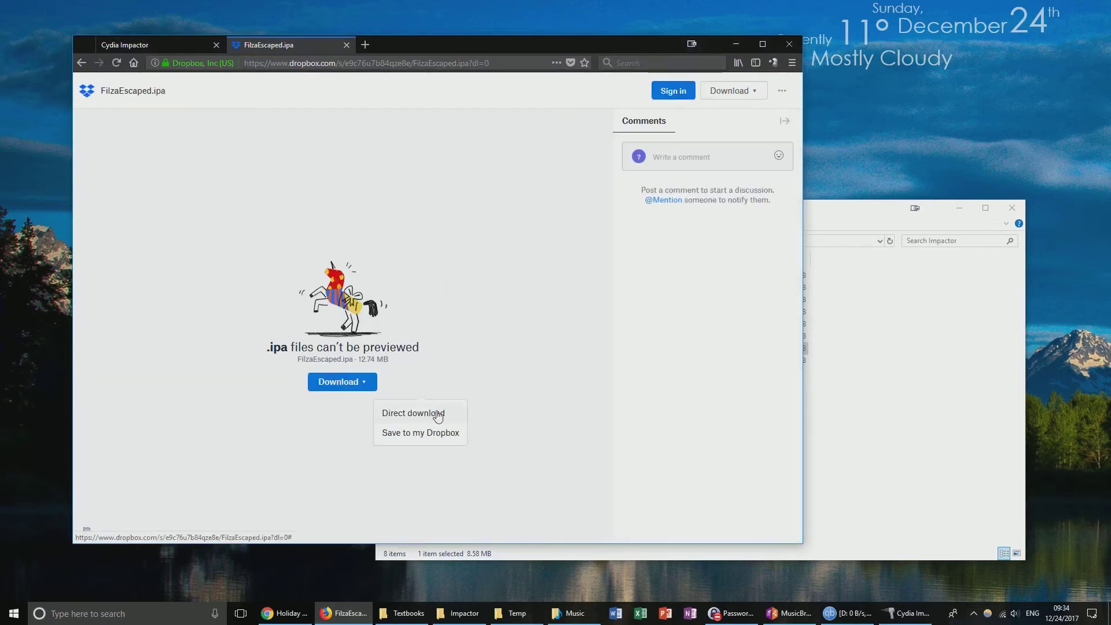
# Direct-download the 12.74 MB FilzaEscaped.ipa, skipping sign-up, and save it to disk
pyautogui.click(421, 412)
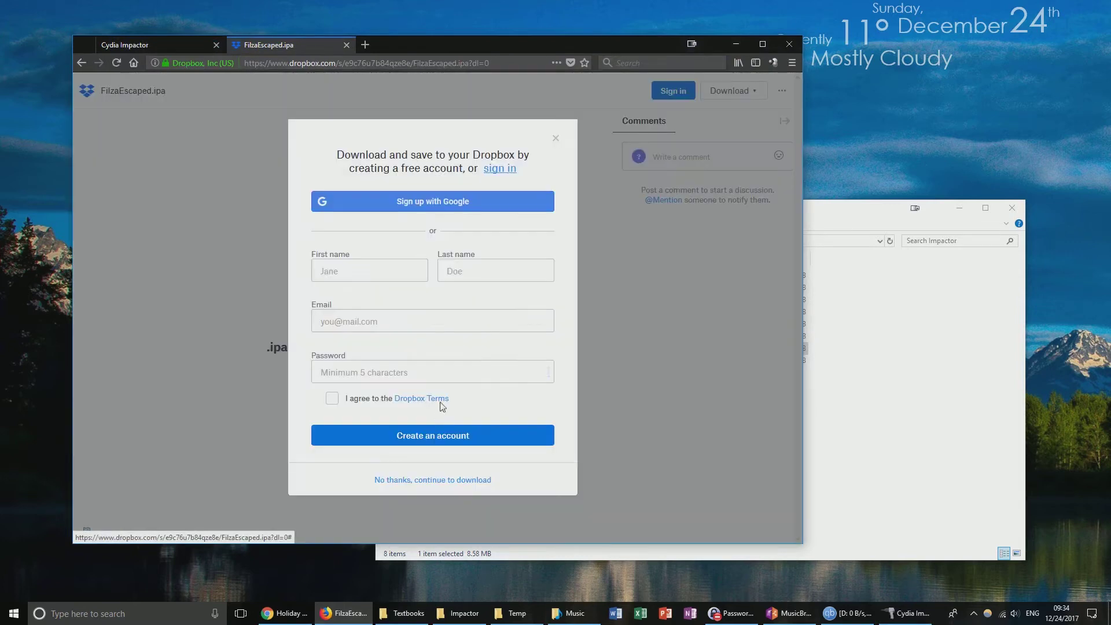
pyautogui.click(416, 480)
pyautogui.click(340, 382)
pyautogui.click(342, 411)
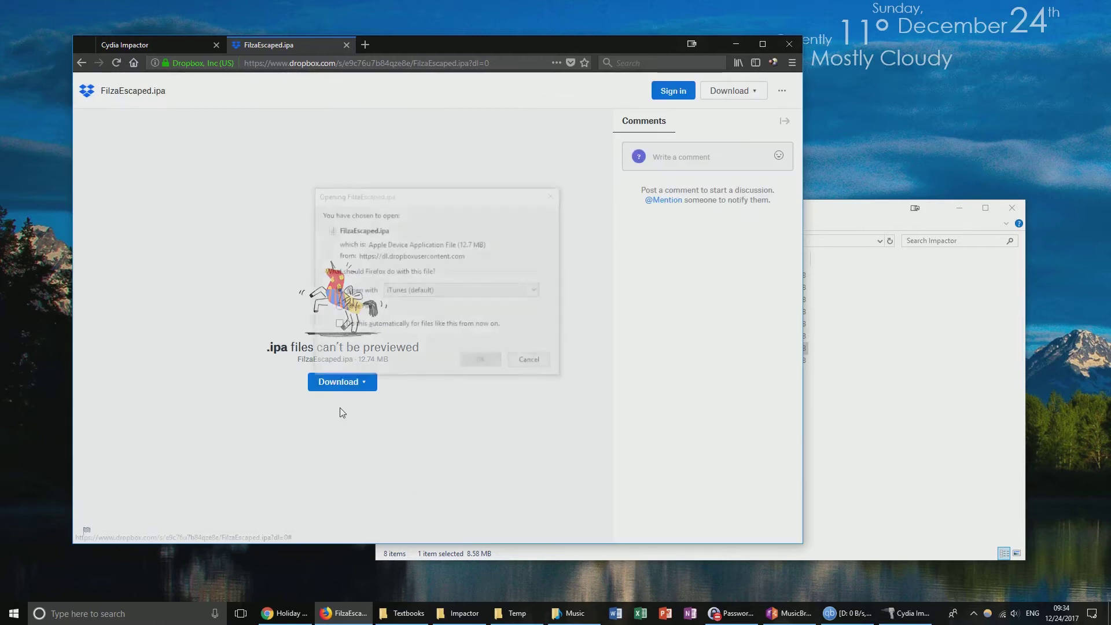
pyautogui.hotkey('alt', 's')
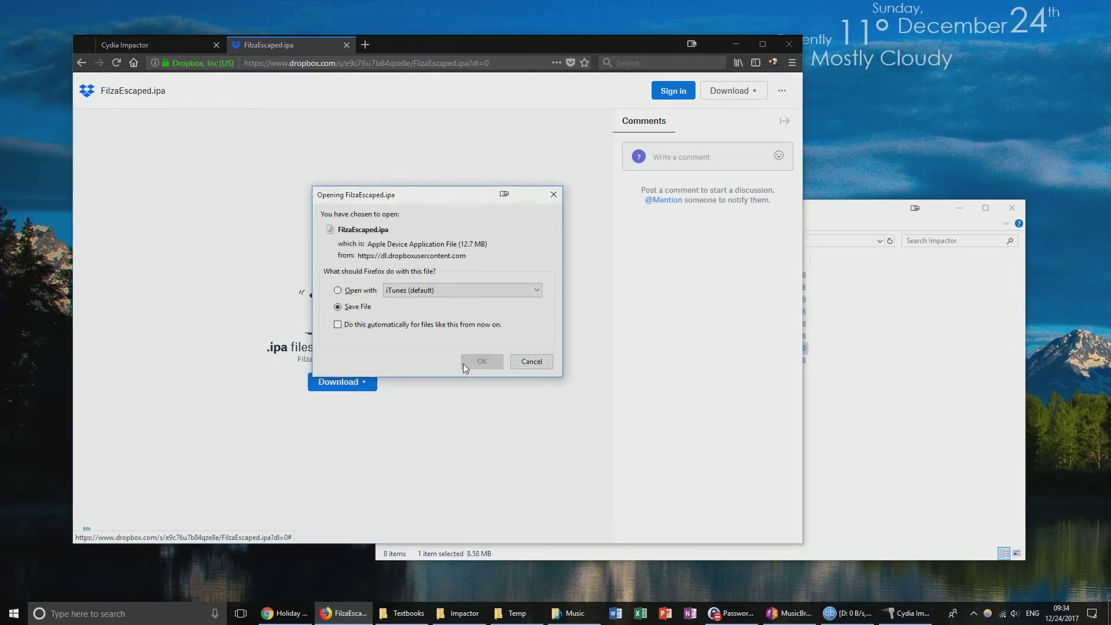
pyautogui.click(466, 363)
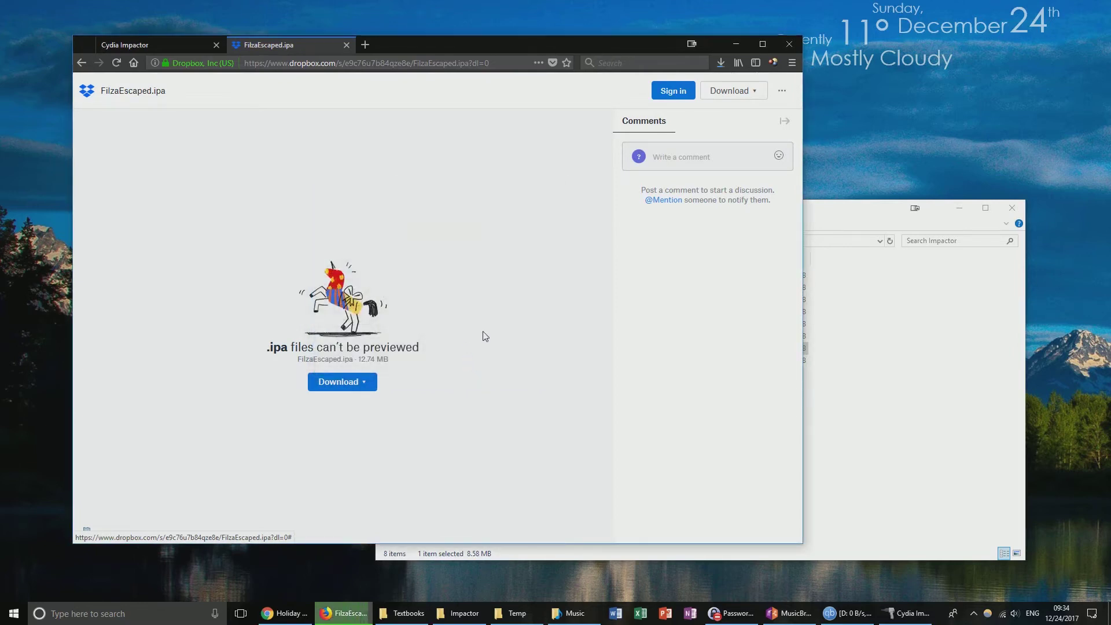
pyautogui.press('super+e')
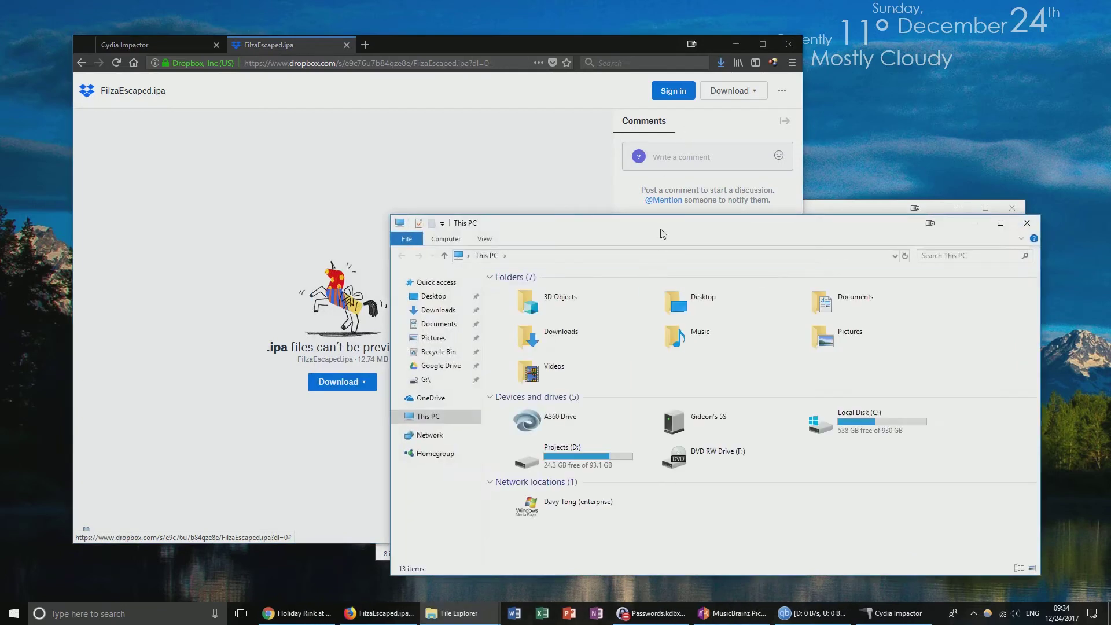
pyautogui.hotkey('alt', 'F4')
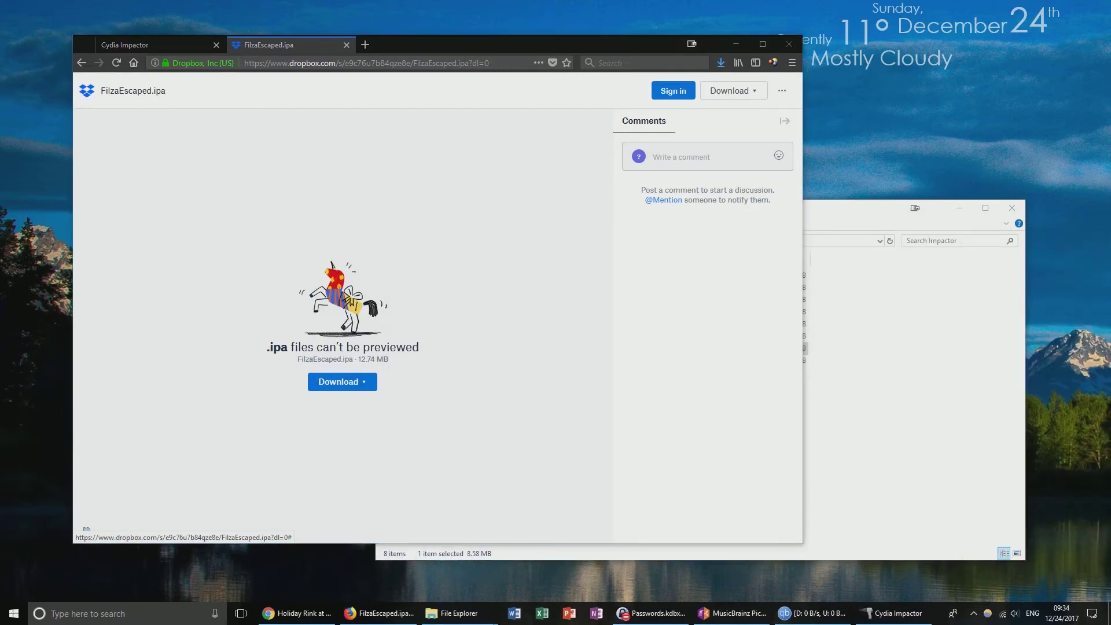
# Drop the new FilzaEscaped.ipa onto Cydia Impactor and submit the Apple ID username and password
pyautogui.click(1023, 400)
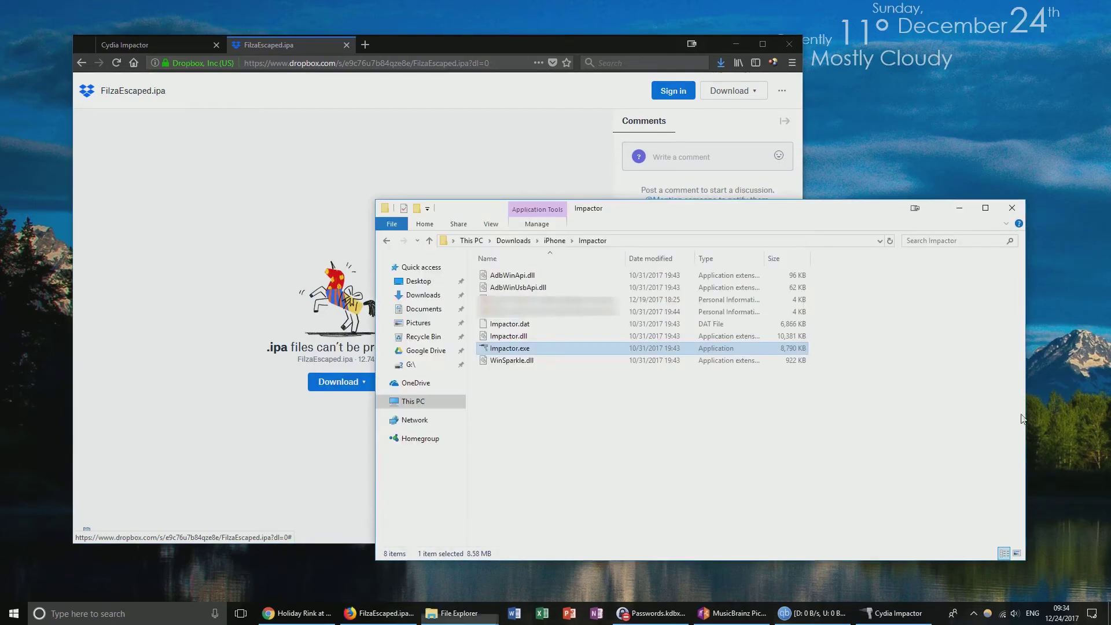
pyautogui.click(460, 614)
pyautogui.click(911, 603)
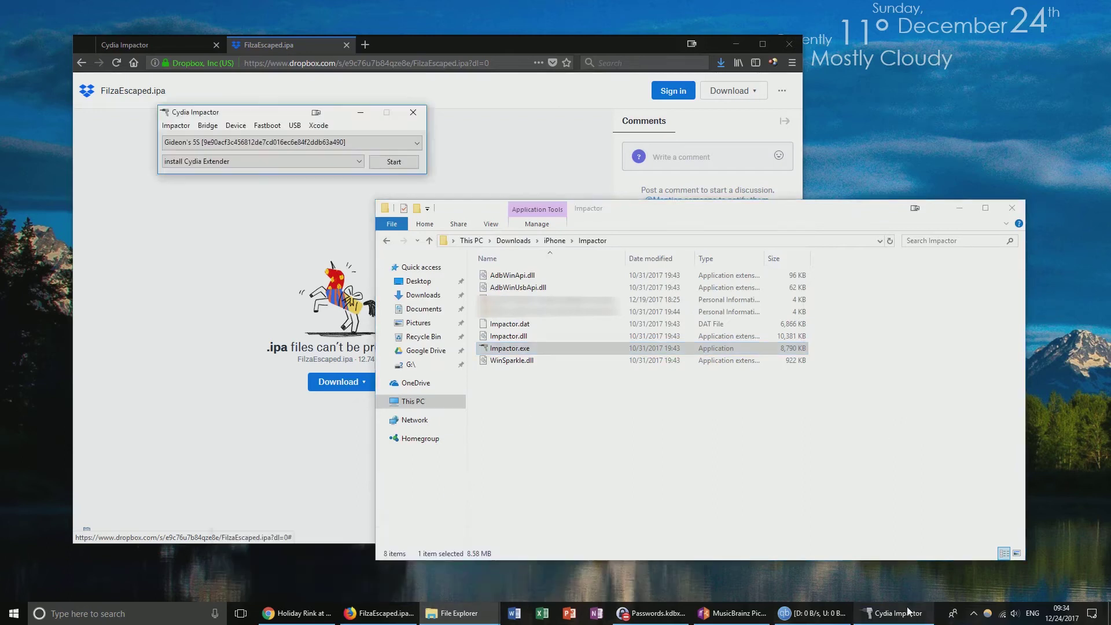
pyautogui.moveTo(276, 151); pyautogui.dragTo(275, 152)
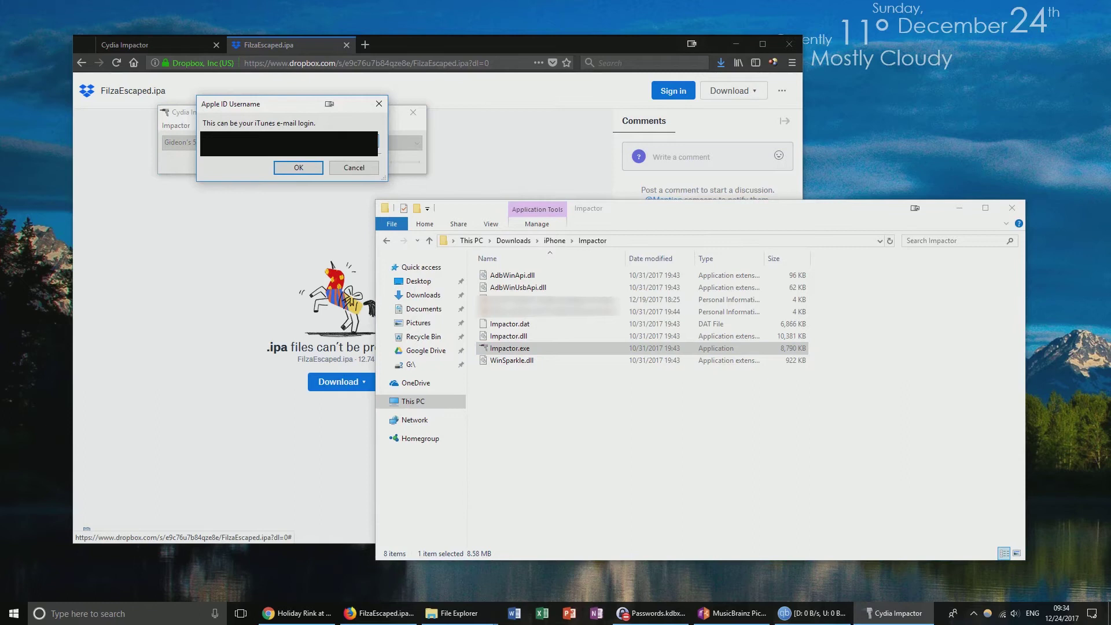
pyautogui.press('Return')
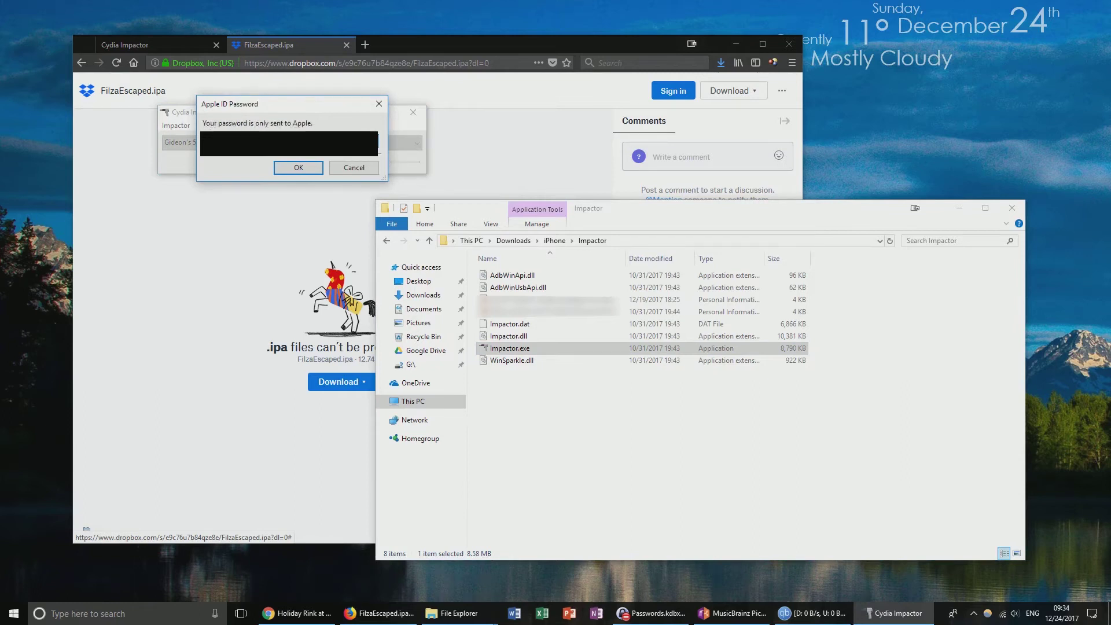
pyautogui.press('Return')
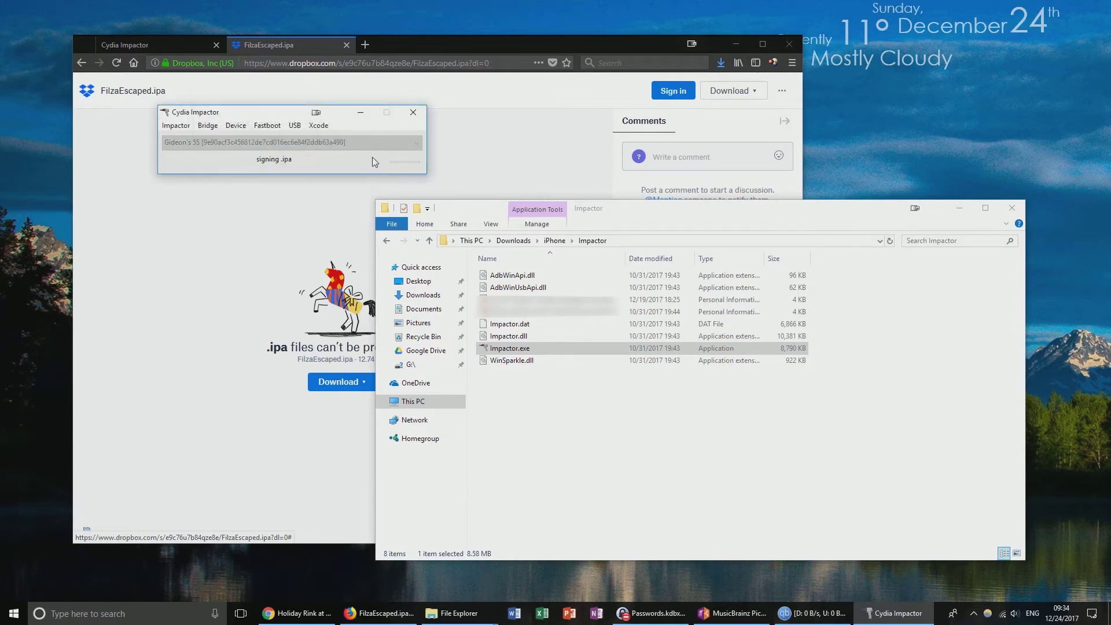